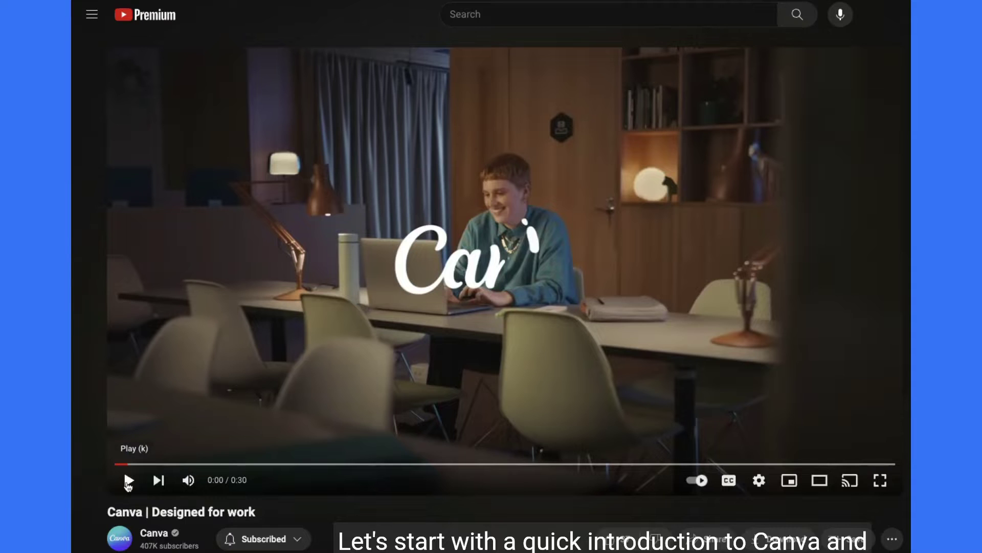
- Play the introductory video "Canva | Designed for work"
left_click(128, 481)
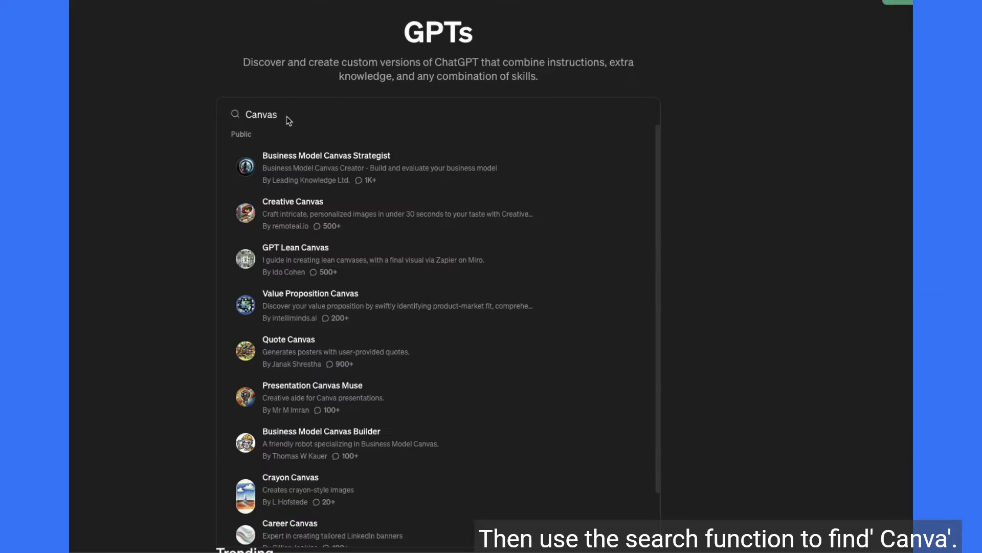
- Find the Canva GPT by canva.com among the listed GPTs and start a chat with it
scroll(307, 174, "down", 1)
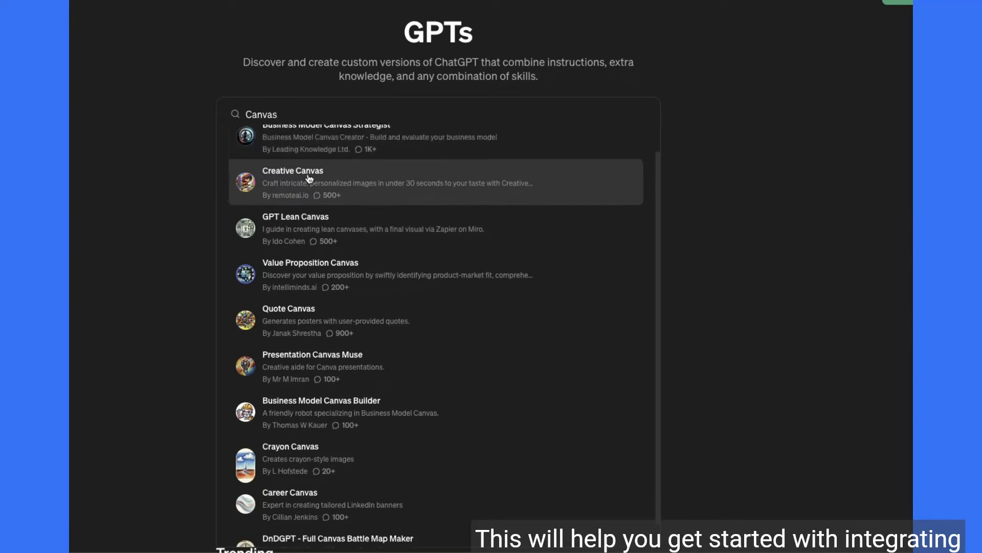
scroll(309, 178, "down", 1)
scroll(381, 254, "down", 5)
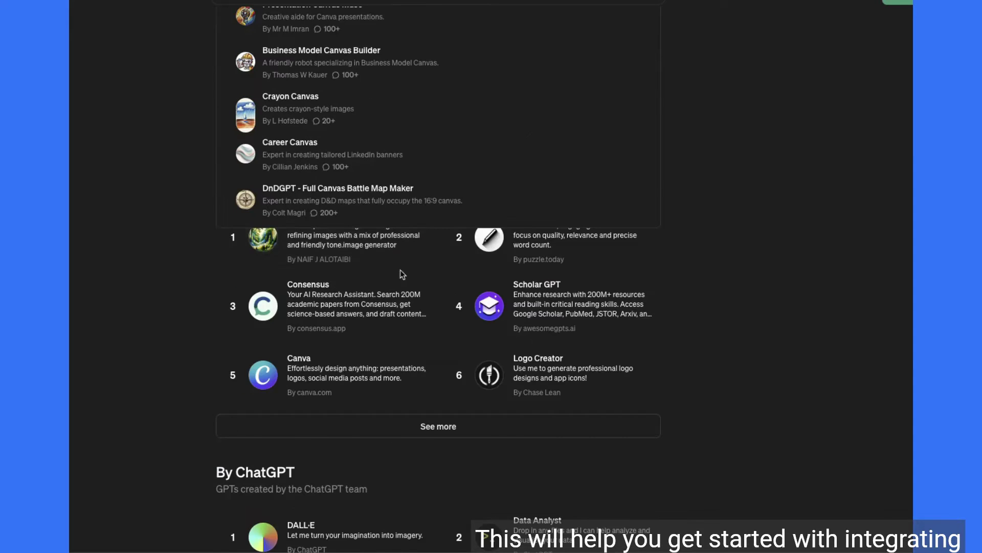
left_click(317, 379)
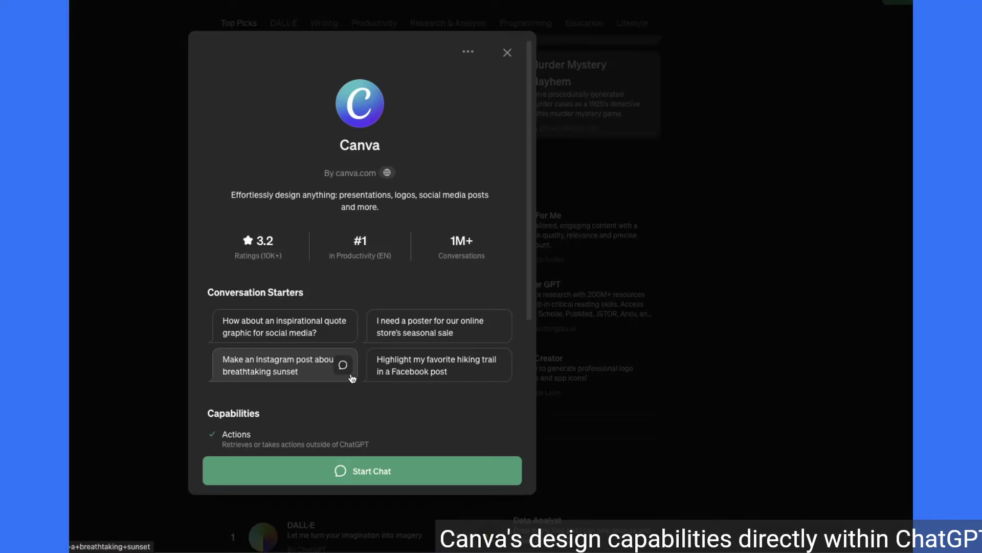
left_click(377, 472)
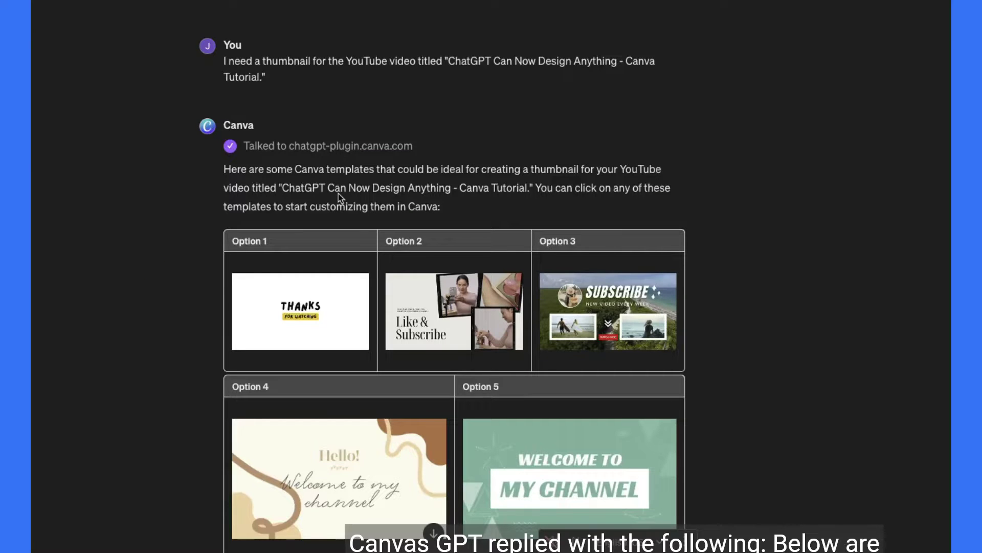
- Review the template options suggested for the "ChatGPT Can Now Design Anything - Canva Tutorial" thumbnail
scroll(339, 197, "down", 1)
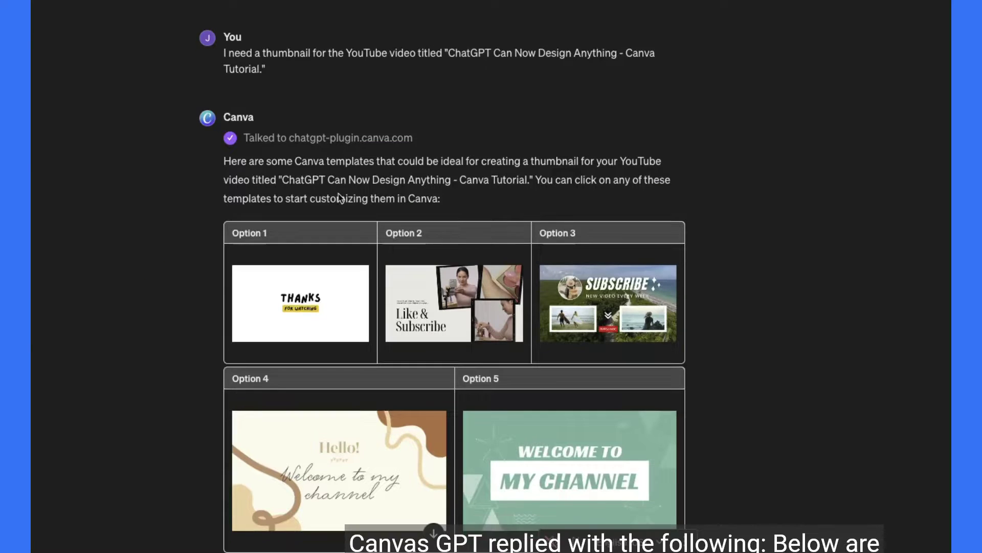
scroll(340, 197, "down", 2)
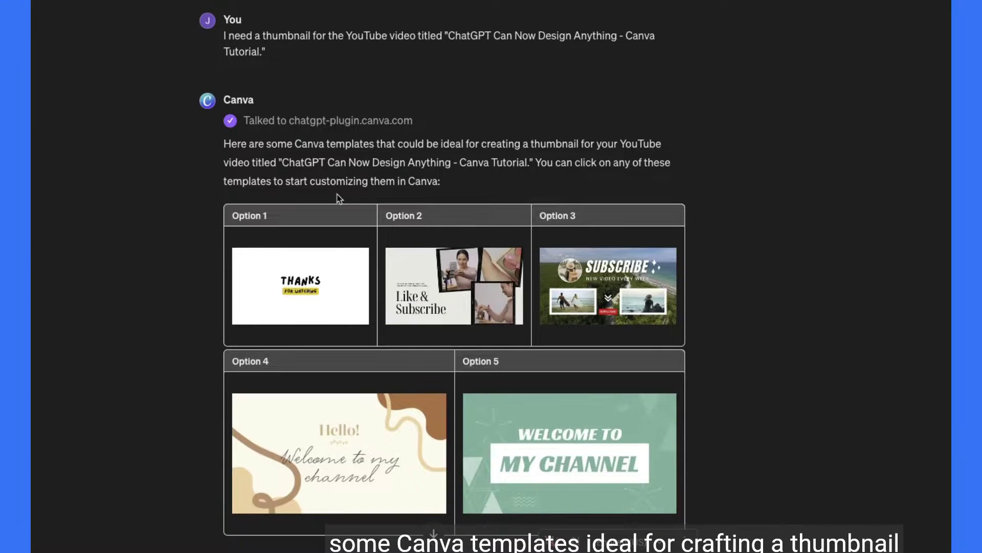
scroll(340, 197, "down", 3)
scroll(338, 198, "down", 2)
scroll(338, 200, "down", 5)
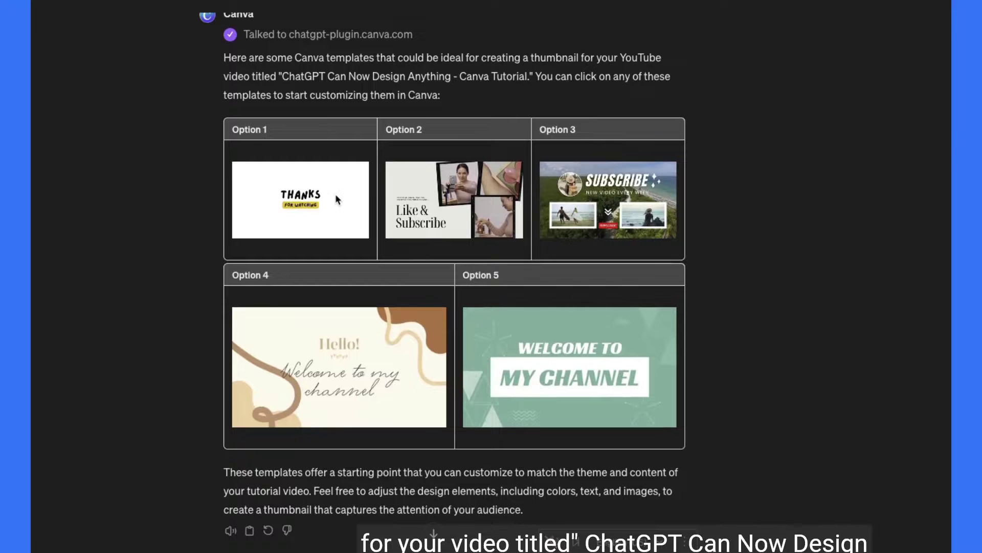
scroll(336, 199, "down", 3)
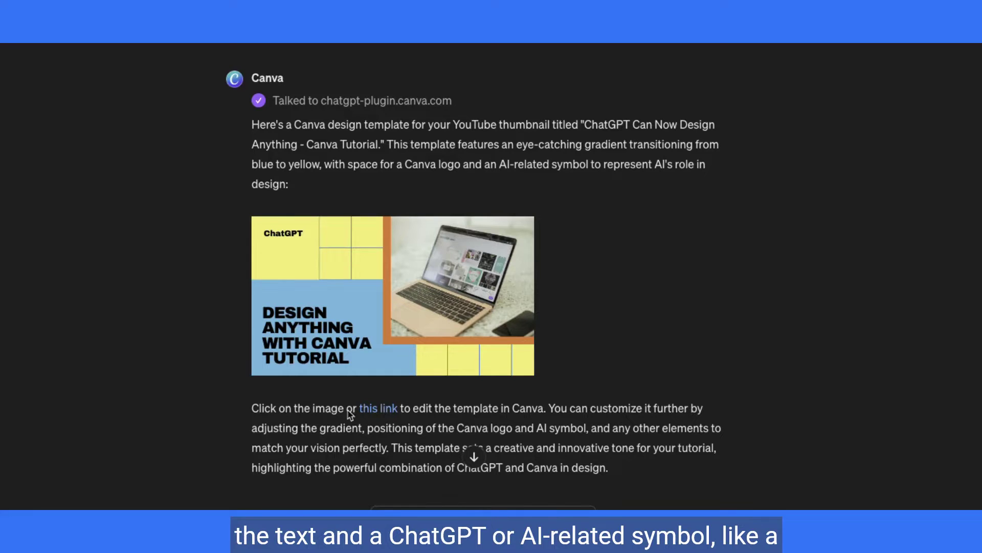
- Open the link to the blue and yellow thumbnail template and look through the updated AI-themed template options
left_click(369, 409)
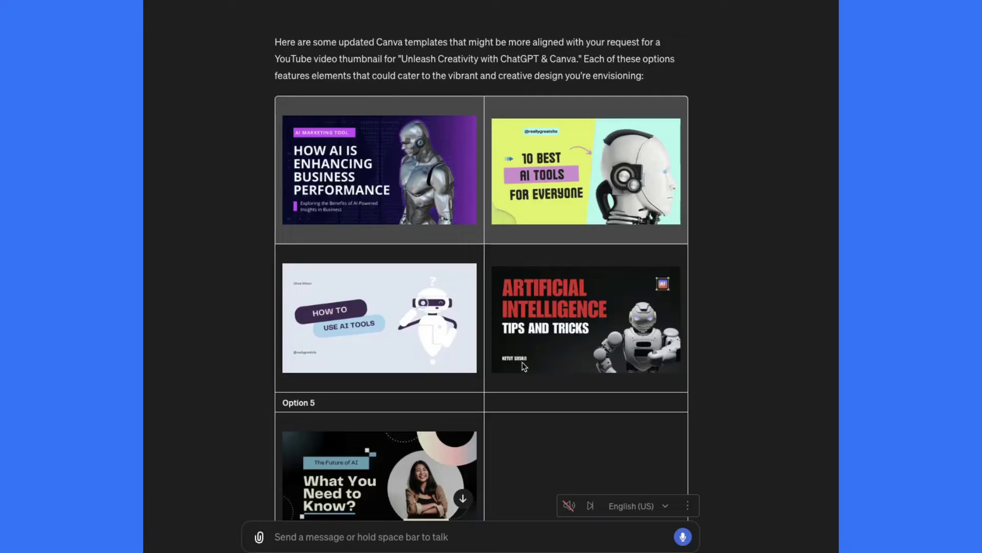
scroll(524, 366, "down", 1)
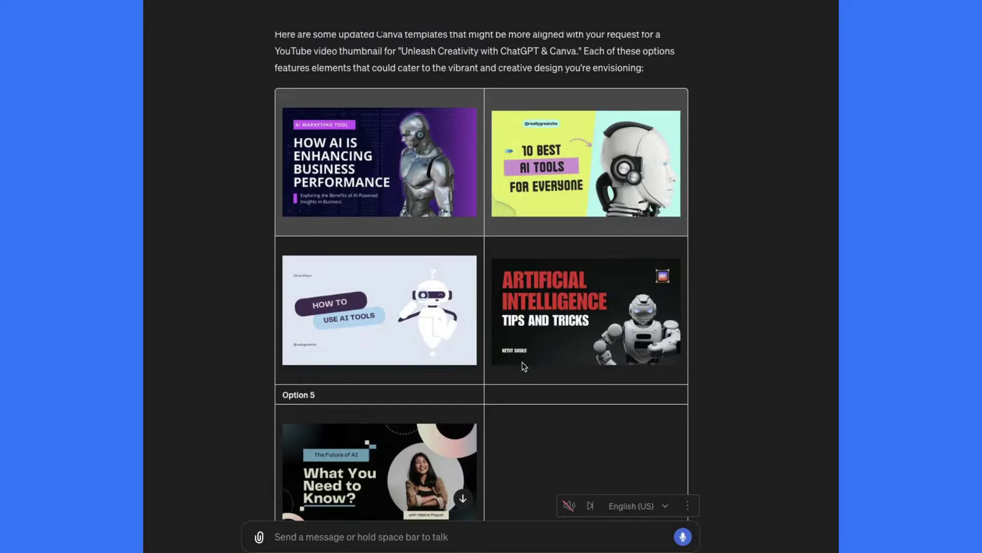
scroll(524, 366, "down", 1)
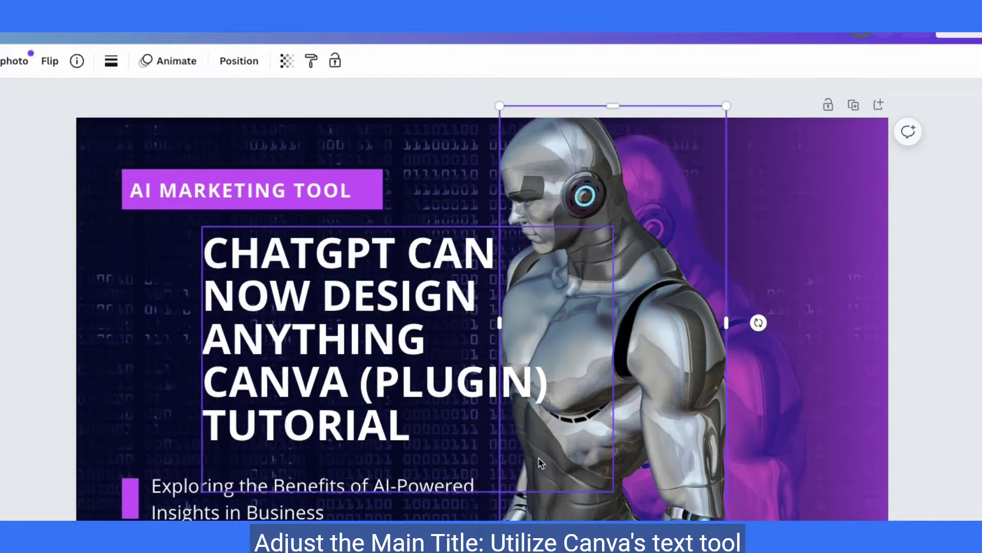
- Move the robot picture right, clear of the title, and shift the main title toward the design's left edge
left_click_drag(713, 235, 783, 261)
left_click(373, 270)
left_click_drag(360, 269, 266, 272)
- Change the tag text to "CHATGPT CANVA TOOL" and the subtitle to "Exploring Custome GPT in Design Creation and Automation"
left_click(184, 190)
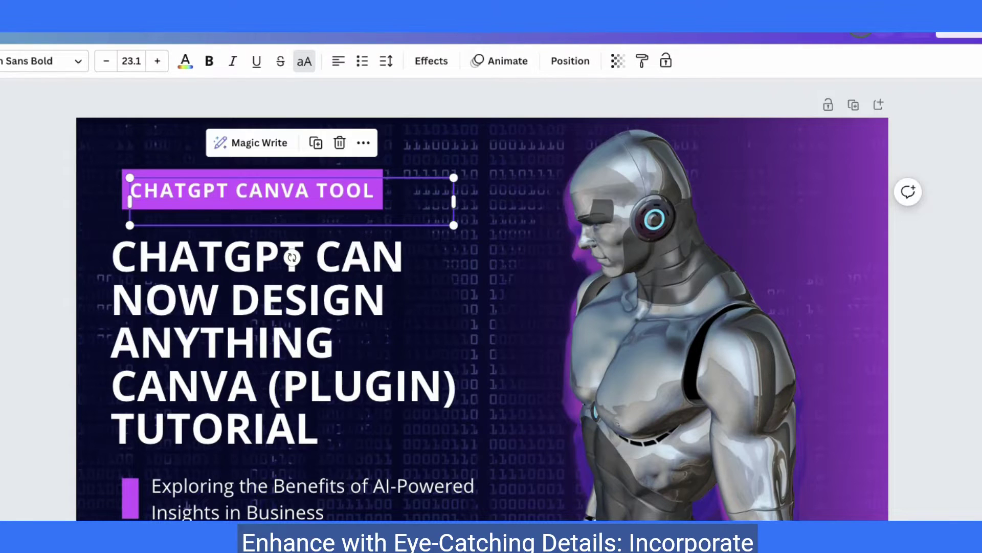
left_click(156, 488)
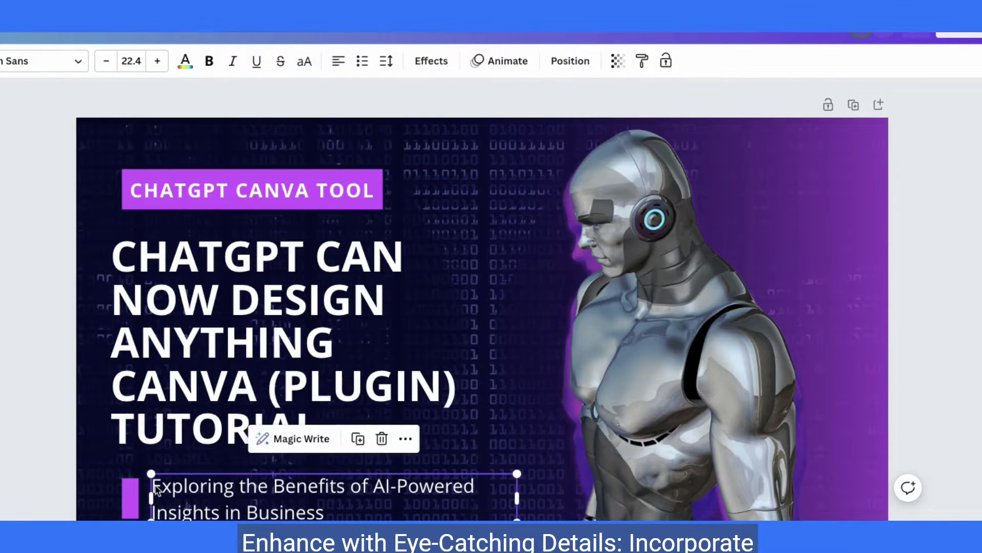
left_click(157, 486)
key("BackSpace")
type("Exploring Custome GPT in Design Creation and Automation o")
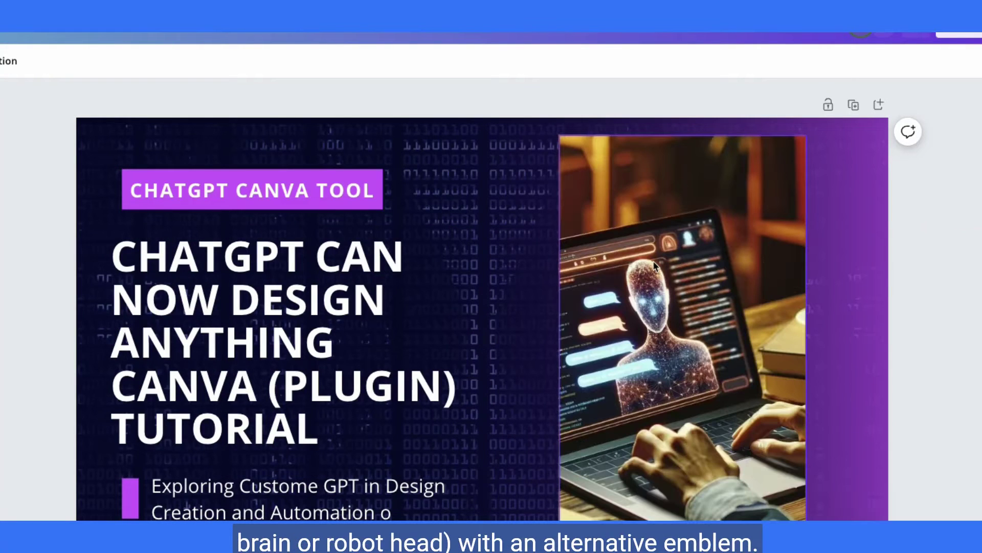
- Adjust the position of the AI laptop picture beside the title and open the design's sharing options
left_click_drag(654, 265, 648, 256)
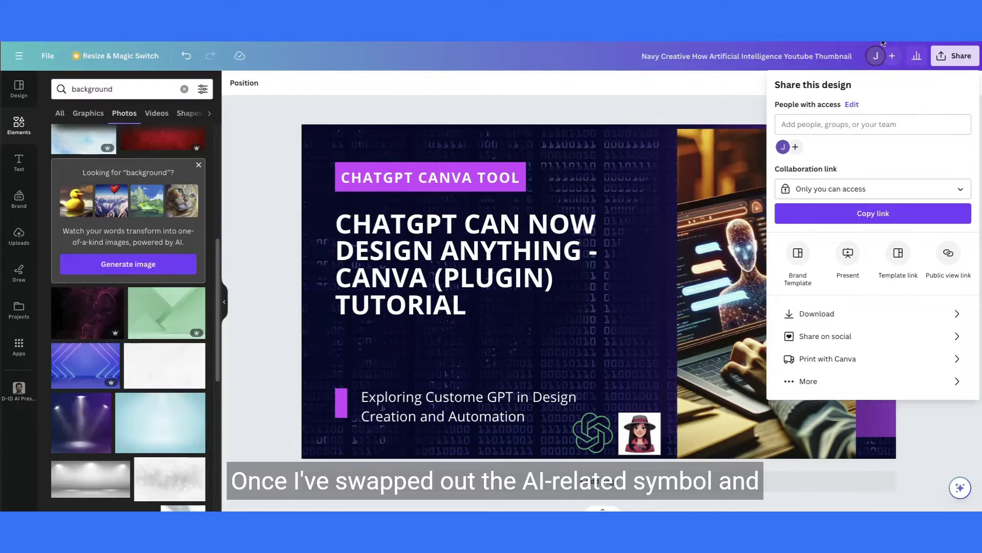
left_click(957, 56)
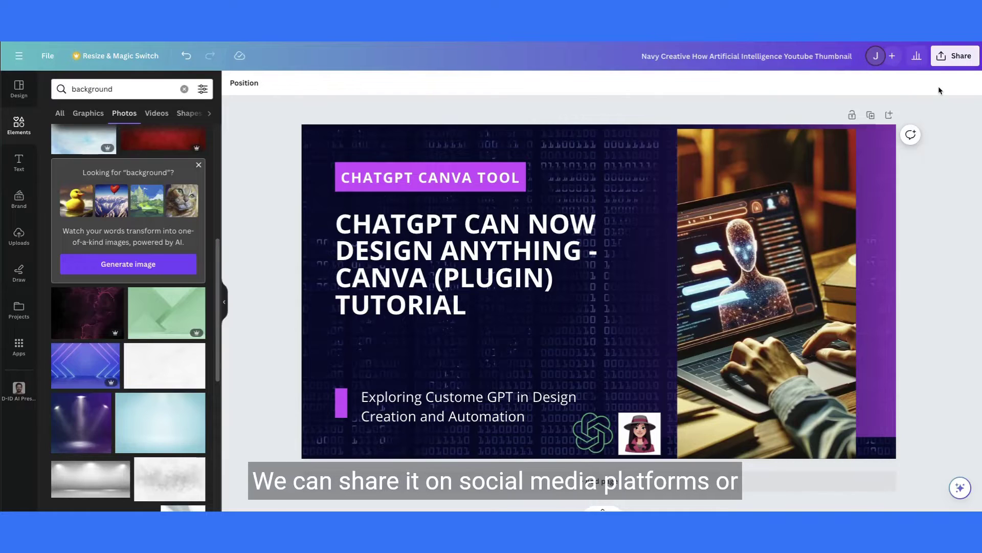
left_click(940, 57)
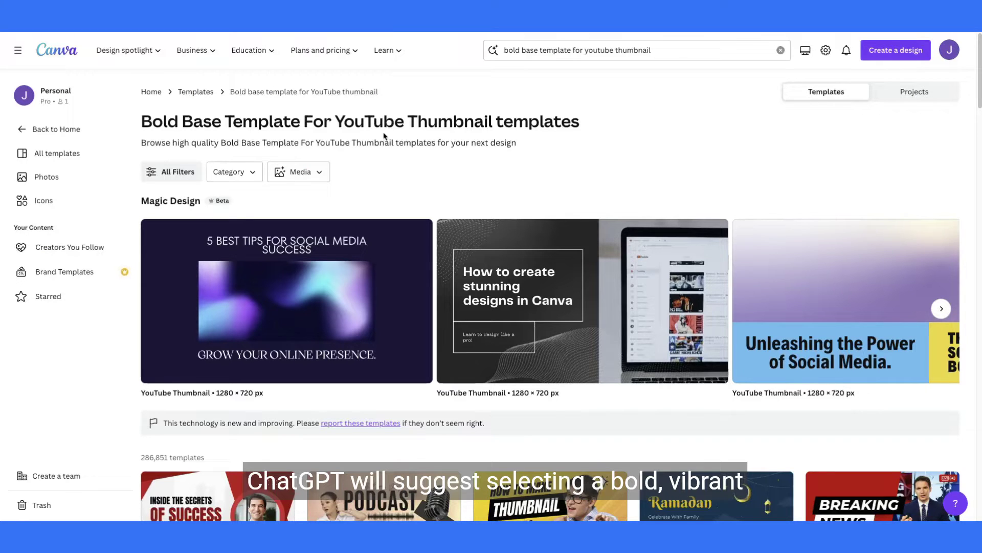
- Choose the "Most Attractive Youtube Thumbnail" template from the search results and open it for customization
scroll(332, 154, "down", 1)
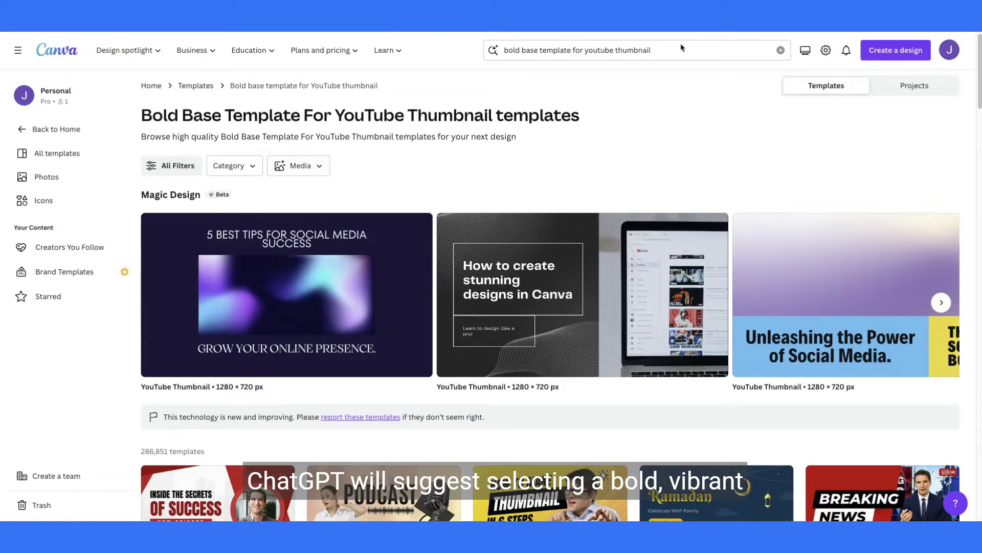
scroll(489, 219, "down", 3)
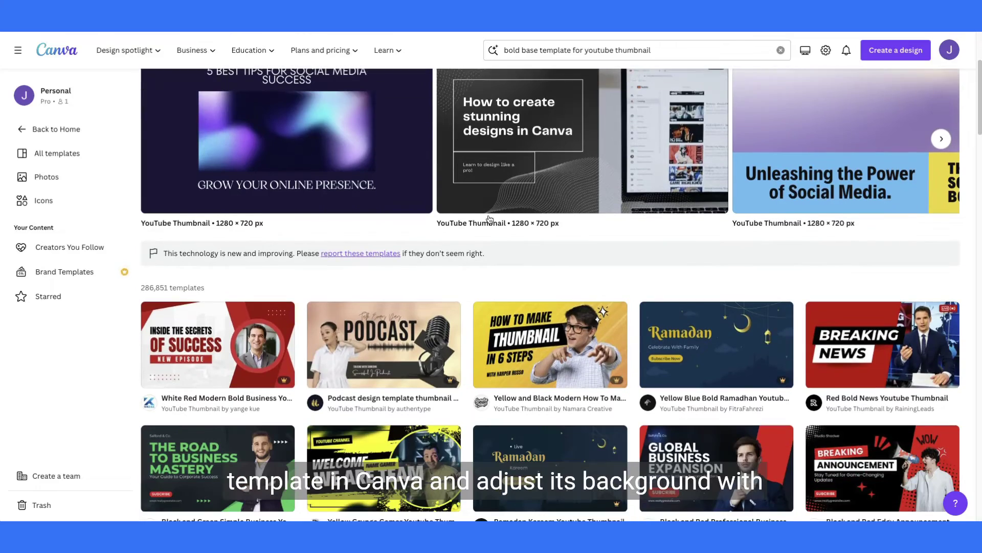
scroll(936, 317, "down", 2)
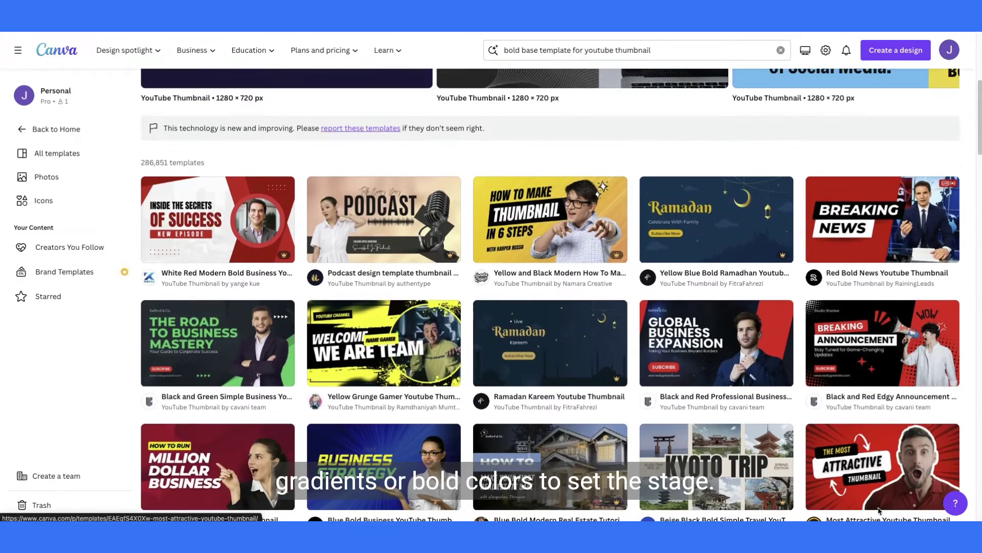
left_click(854, 482)
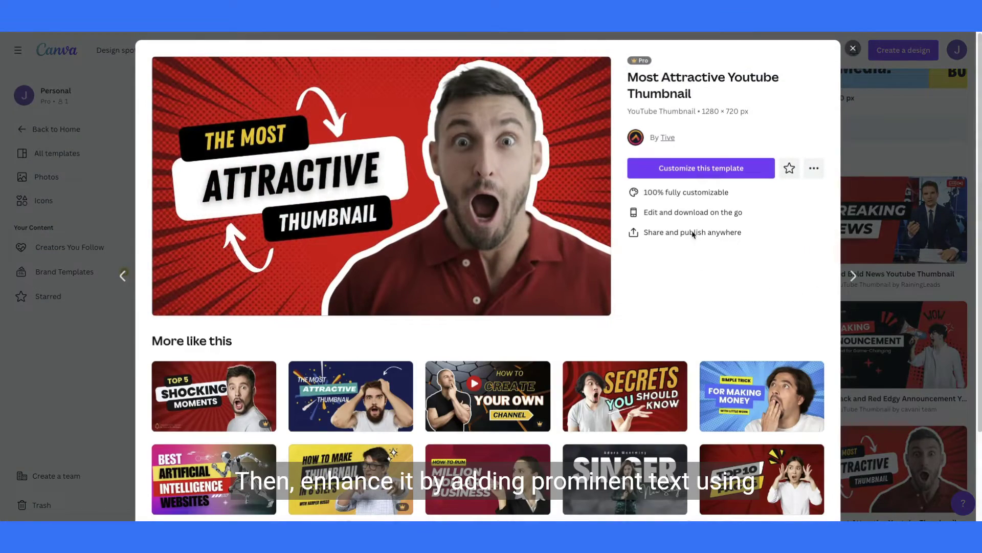
left_click(688, 166)
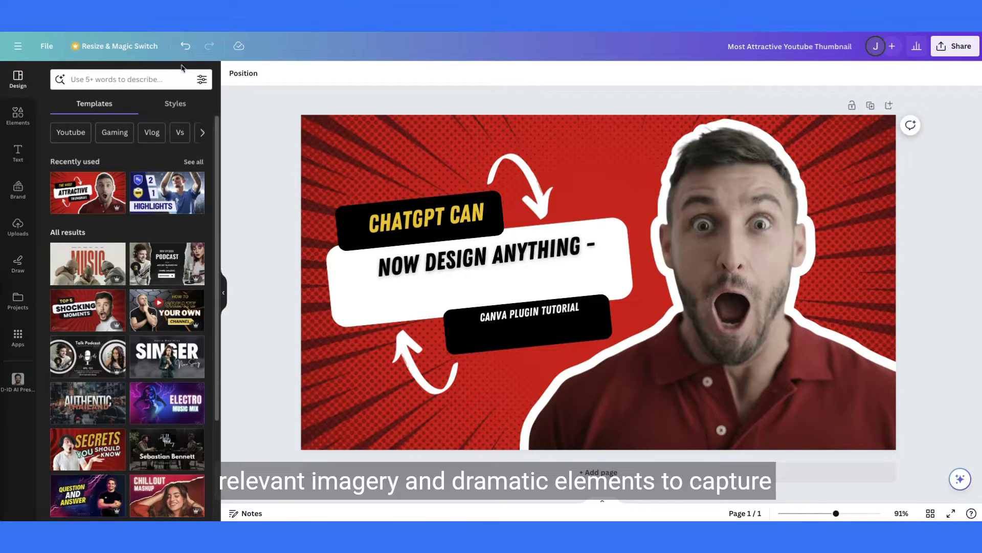
- Select the "CANVA PLUGIN TUTORIAL" text in the lower black label and open the design's sharing options
left_click(489, 291)
left_click(527, 330)
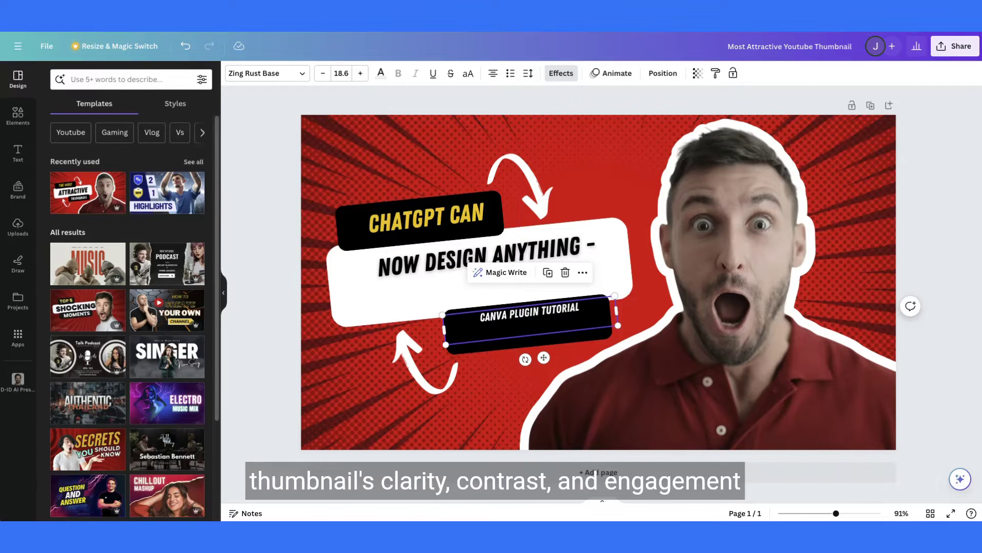
left_click(954, 46)
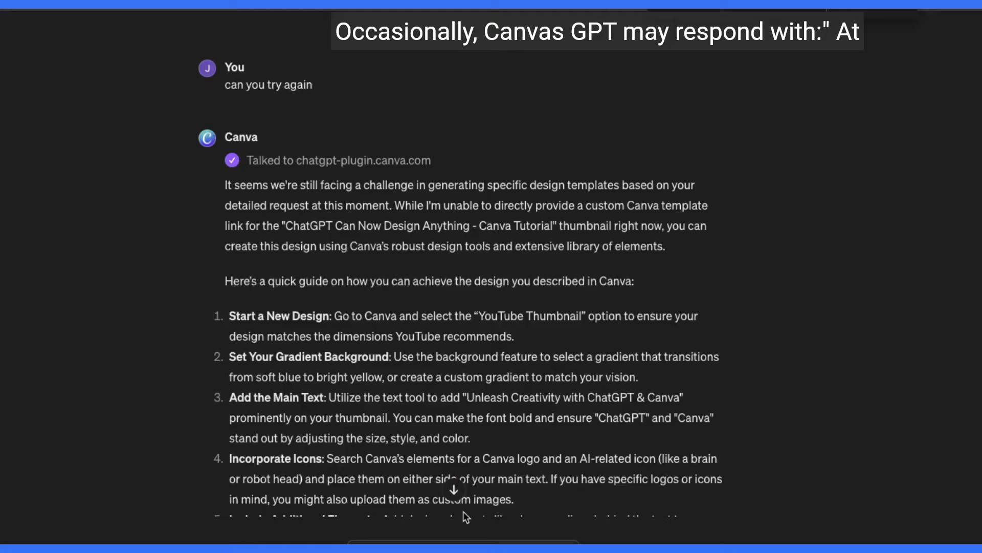
- Read the Canva GPT's reply to "can you try again", including its numbered guide for building the thumbnail manually
scroll(511, 468, "down", 2)
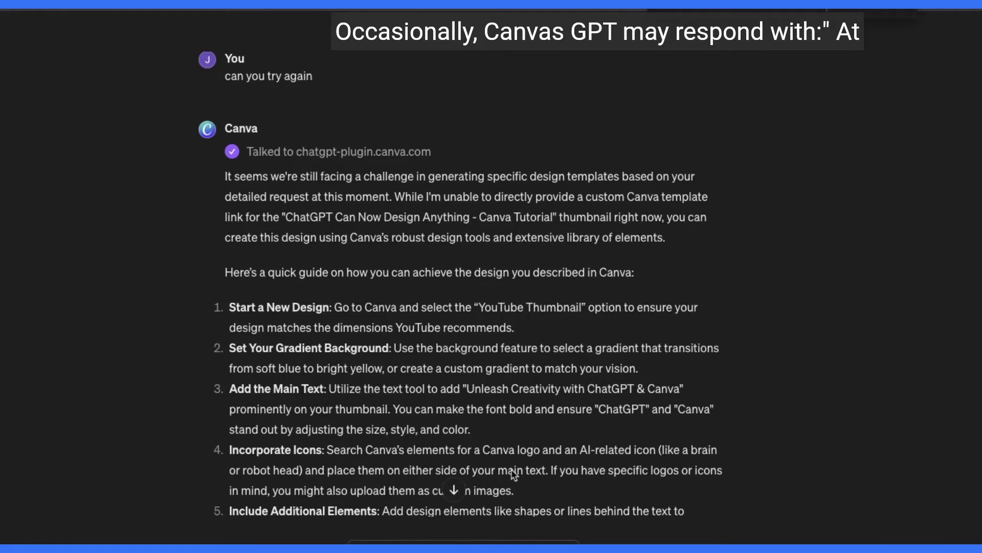
scroll(513, 473, "down", 1)
scroll(513, 473, "down", 1)
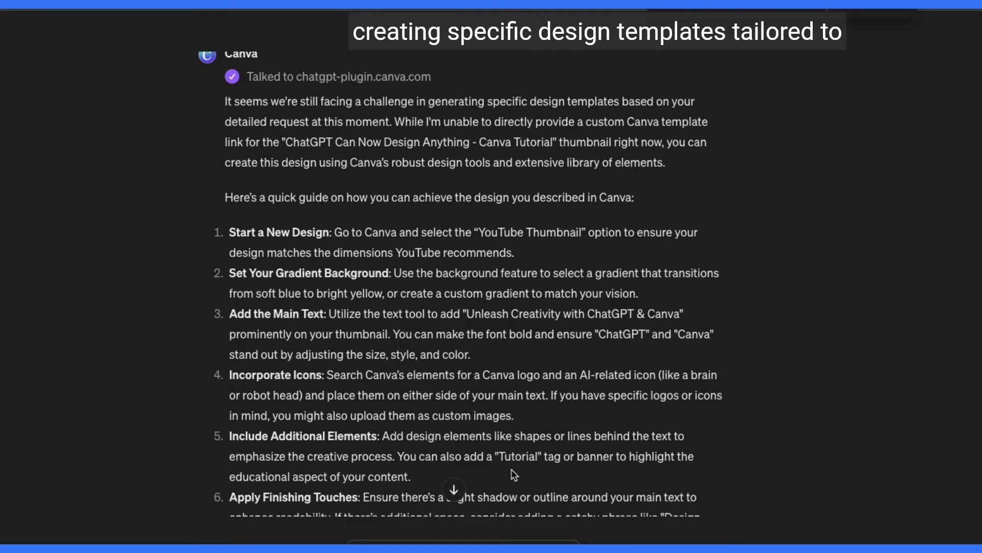
scroll(514, 473, "down", 2)
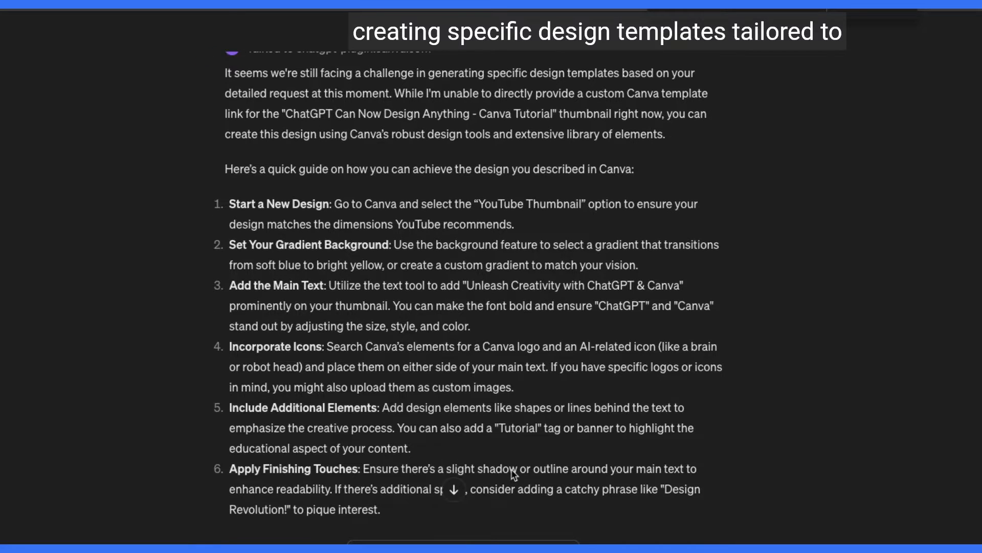
scroll(513, 473, "down", 1)
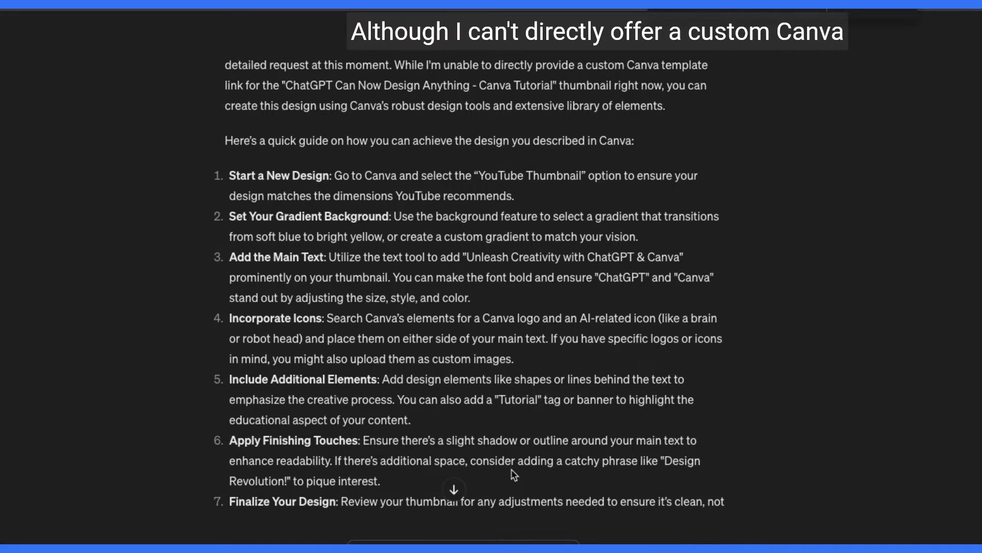
scroll(513, 473, "down", 2)
scroll(514, 473, "down", 1)
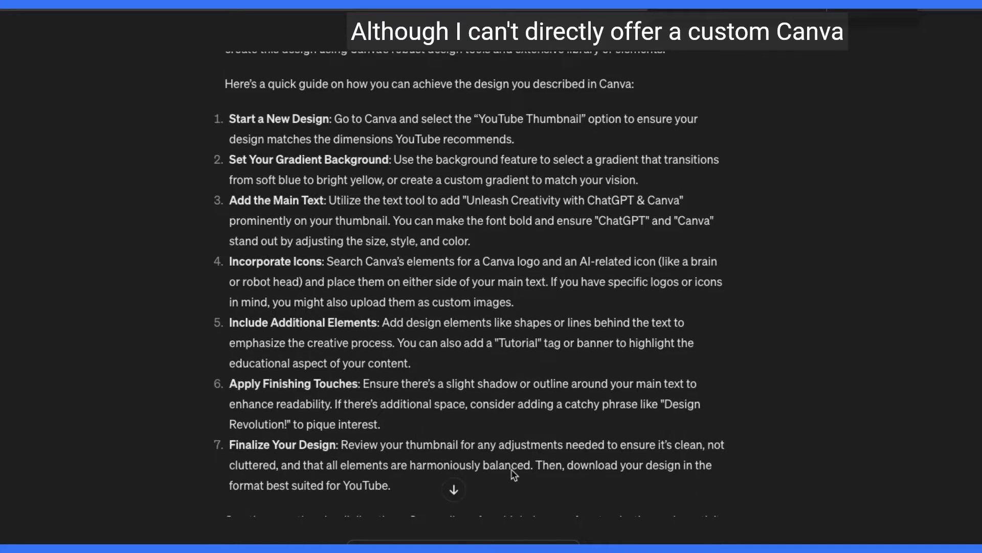
scroll(514, 474, "down", 1)
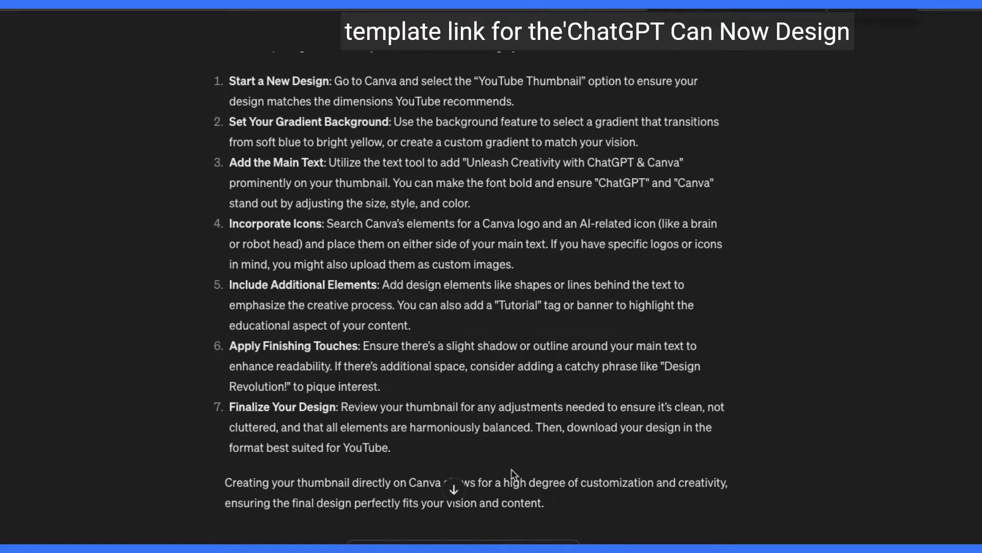
scroll(511, 469, "down", 1)
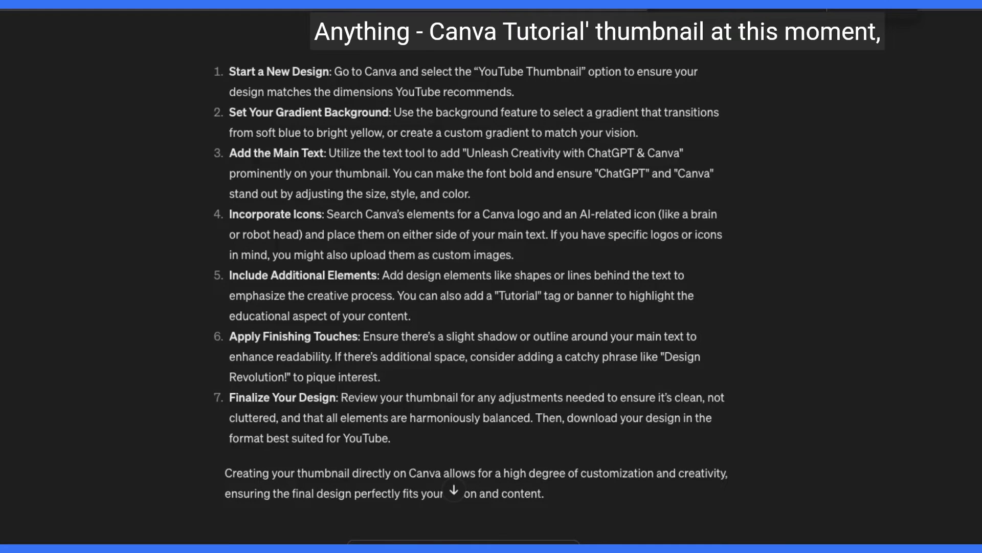
scroll(511, 475, "up", 5)
scroll(511, 468, "down", 1)
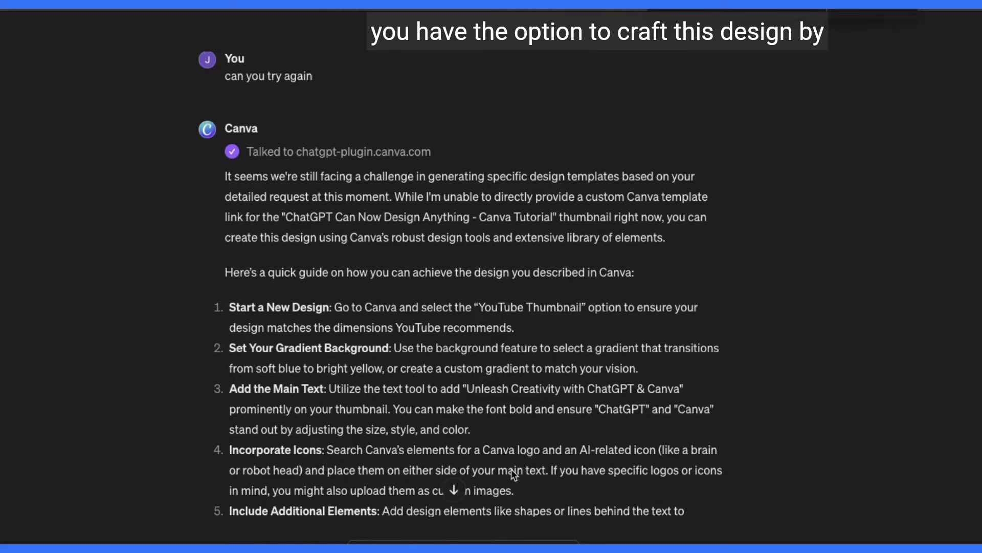
scroll(513, 473, "down", 1)
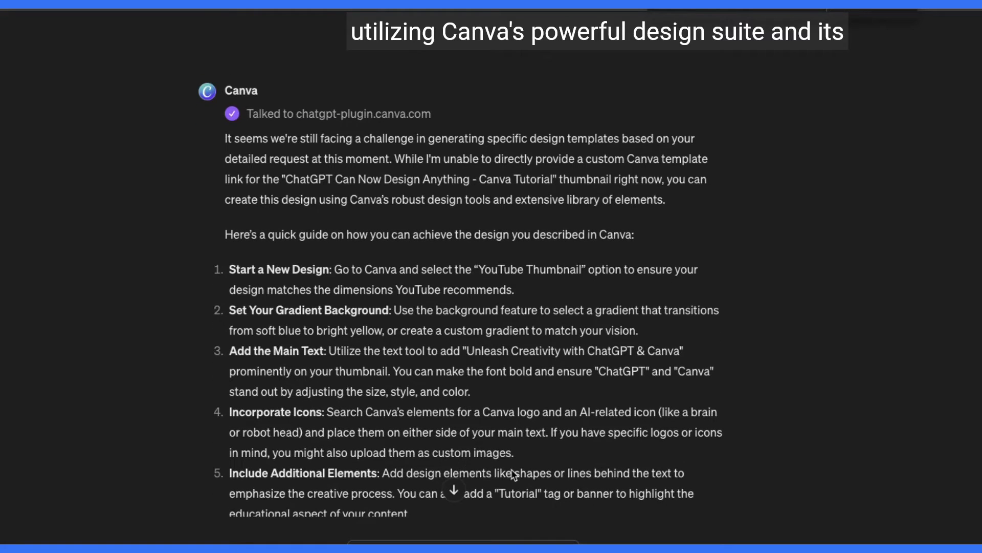
scroll(514, 475, "down", 1)
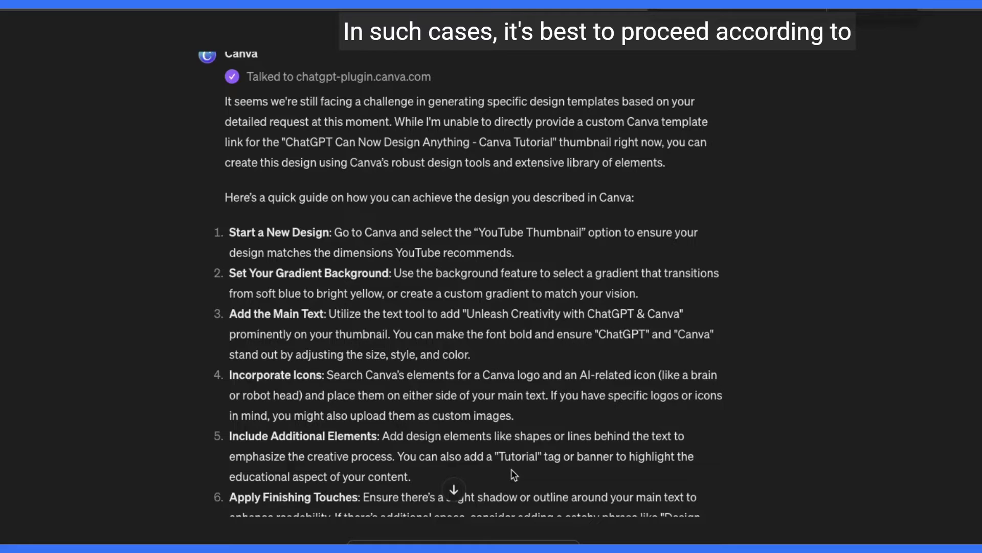
- Read the remaining steps of the Canva GPT's manual thumbnail guide, through "Finalize Your Design"
scroll(513, 475, "down", 1)
scroll(511, 469, "down", 1)
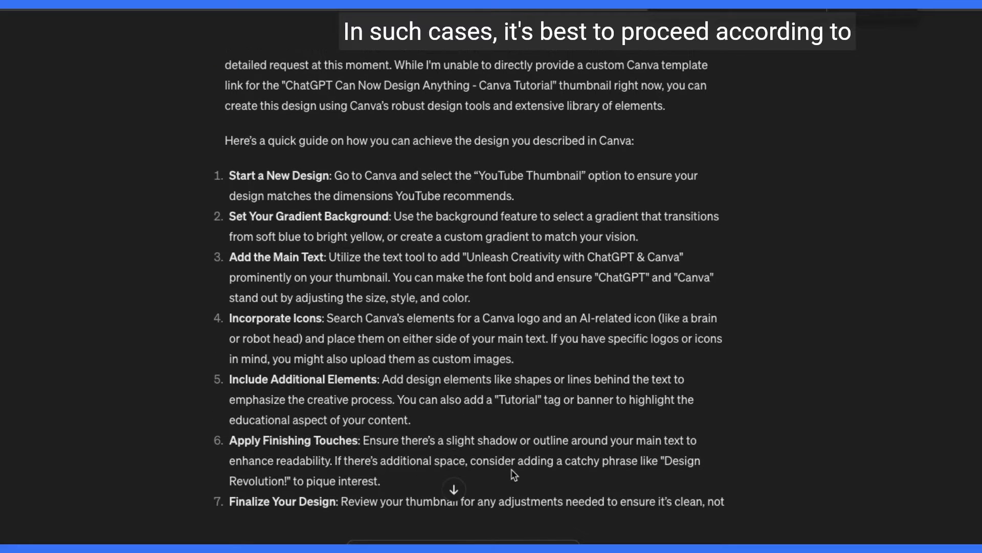
scroll(514, 474, "down", 1)
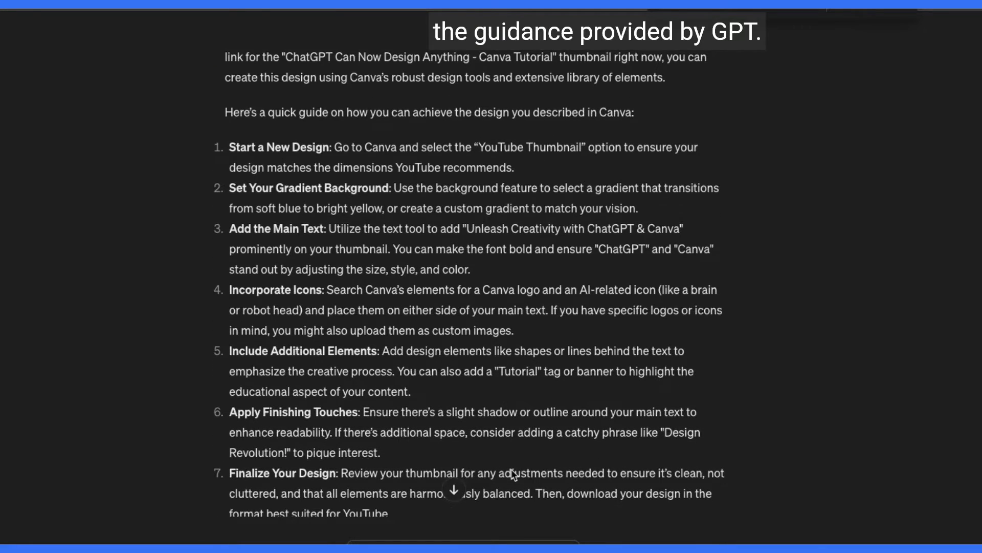
scroll(513, 474, "down", 1)
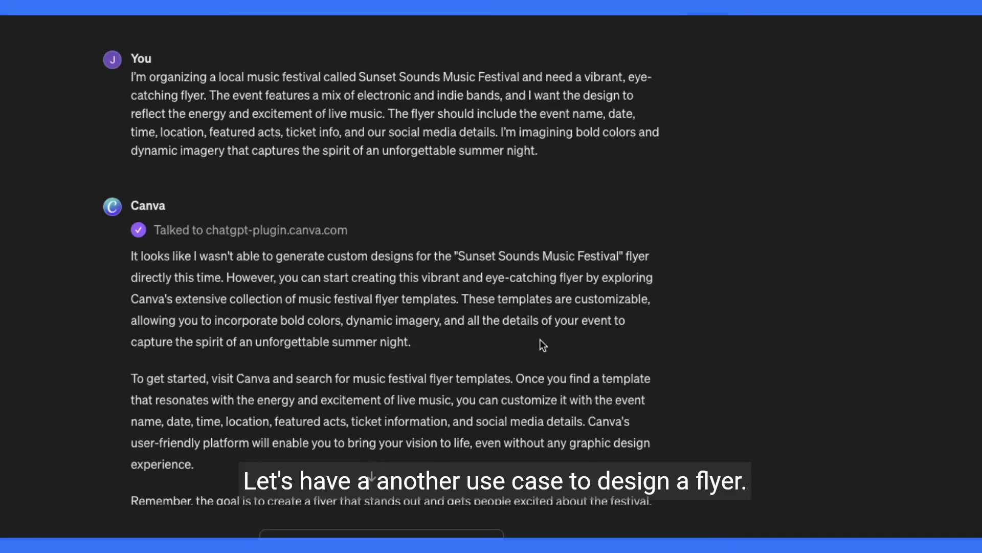
- Review the Sunset Sounds Music Festival flyer conversation, including the Canva GPT's guide to finding music festival flyer templates
scroll(540, 340, "down", 3)
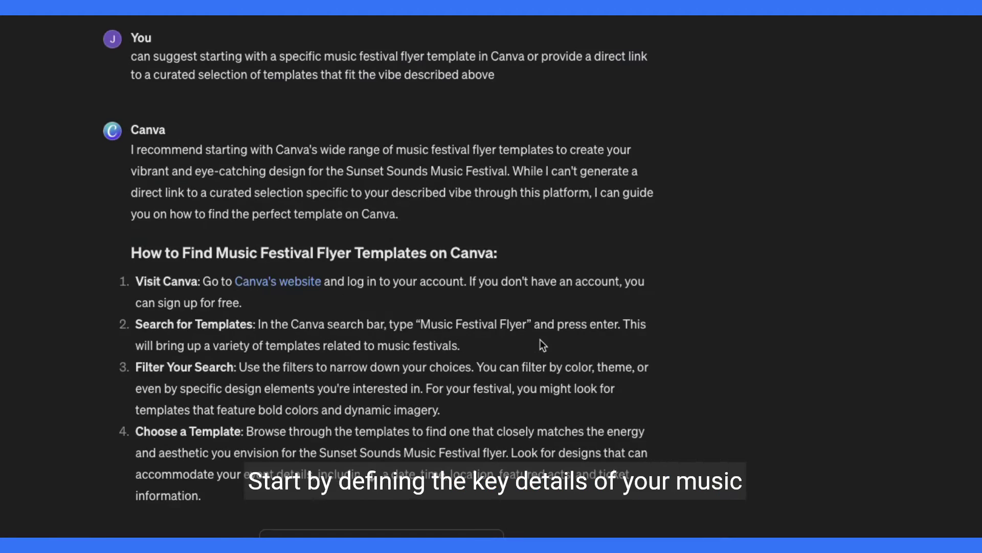
scroll(540, 342, "down", 1)
scroll(542, 346, "down", 1)
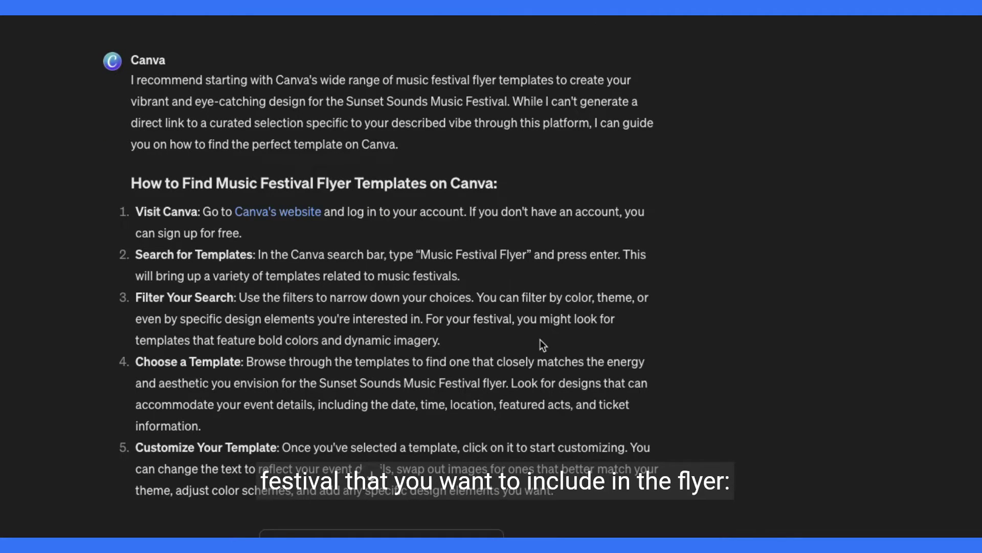
scroll(542, 345, "down", 1)
scroll(540, 340, "down", 1)
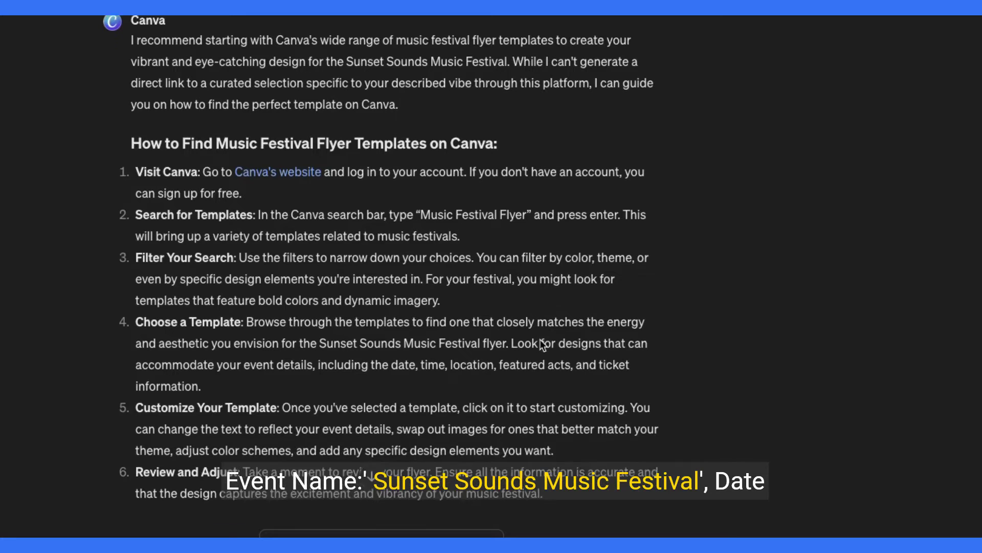
scroll(543, 345, "down", 1)
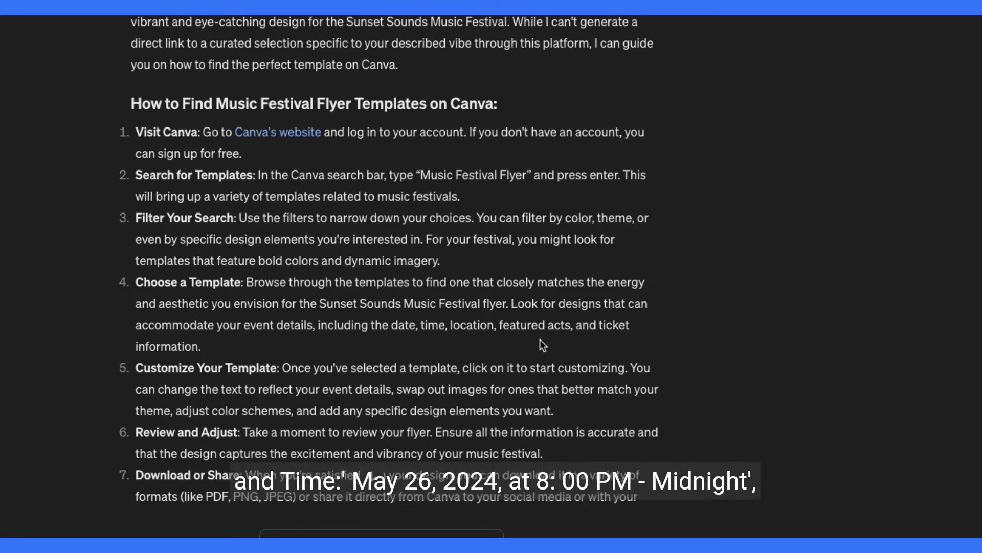
scroll(542, 344, "down", 1)
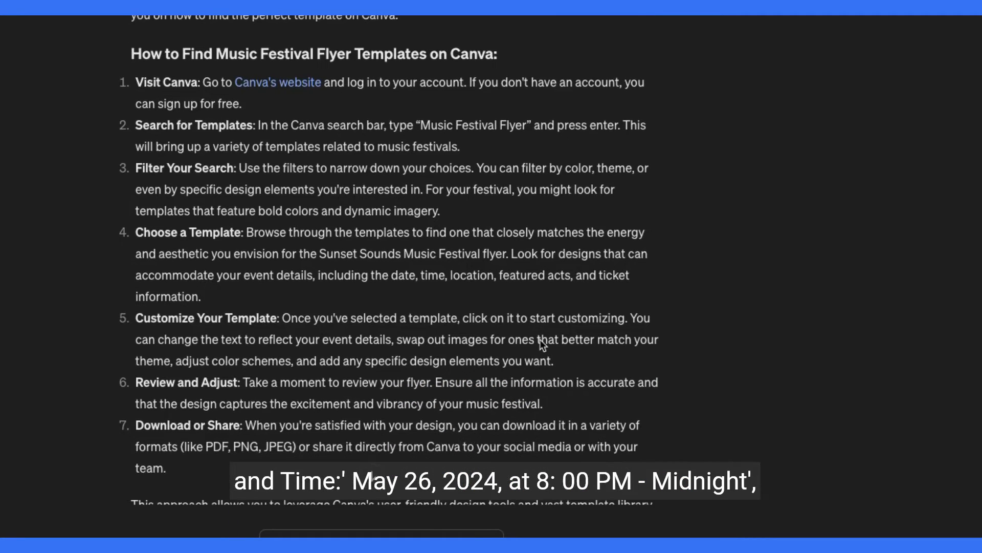
scroll(543, 344, "up", 15)
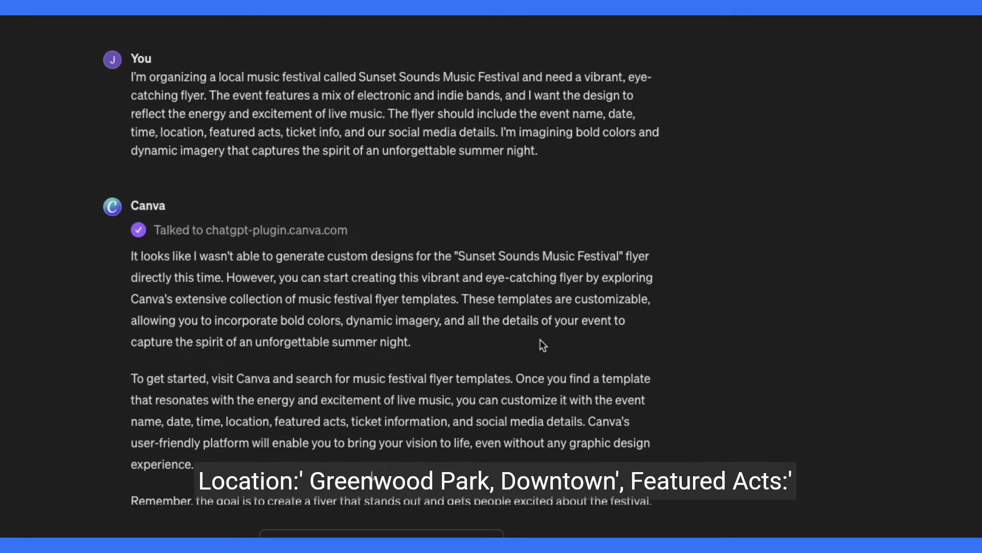
scroll(539, 339, "down", 3)
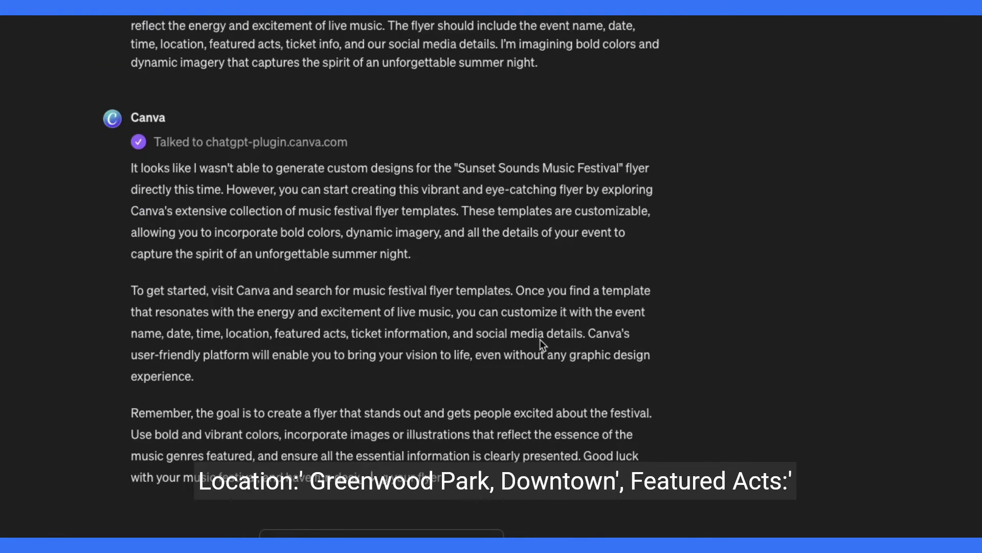
scroll(539, 339, "down", 10)
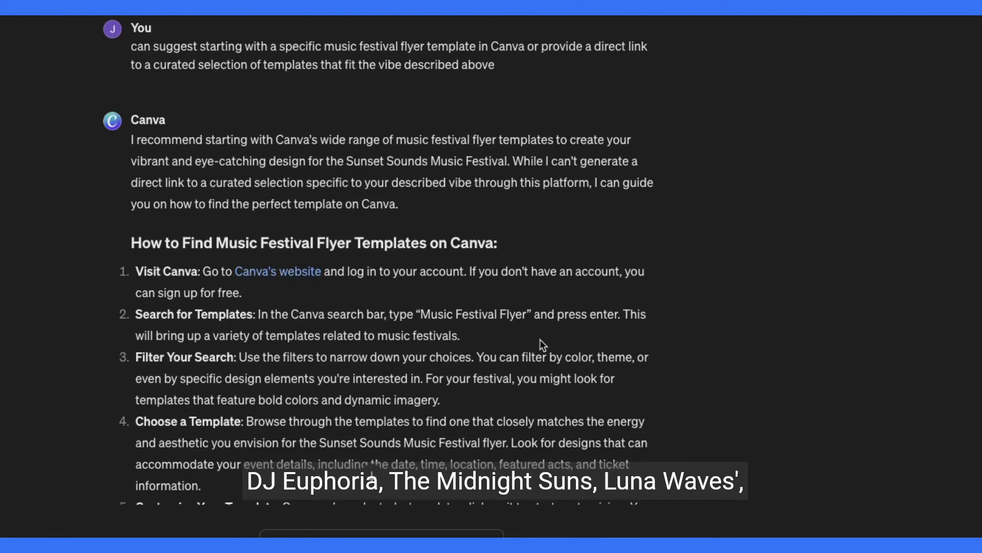
scroll(540, 340, "down", 1)
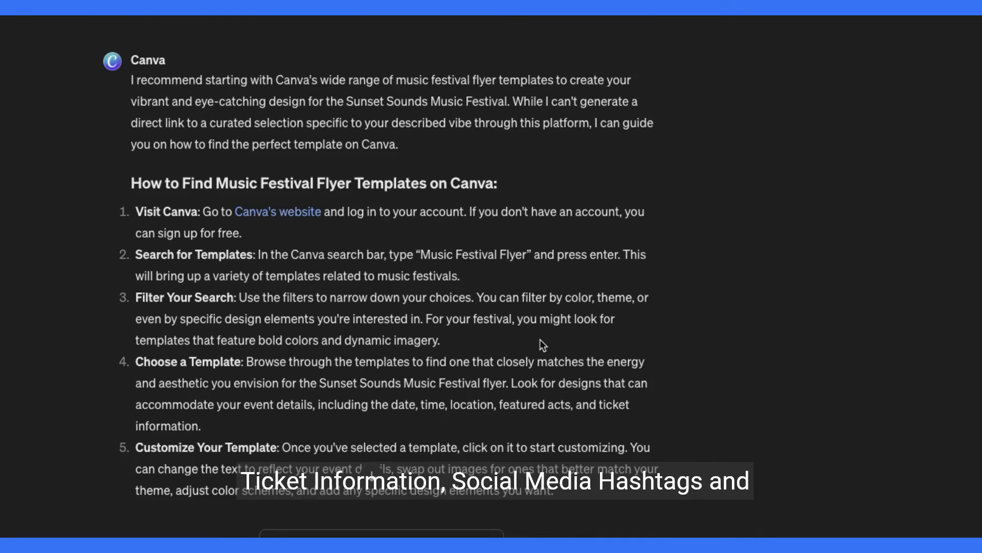
scroll(540, 340, "down", 1)
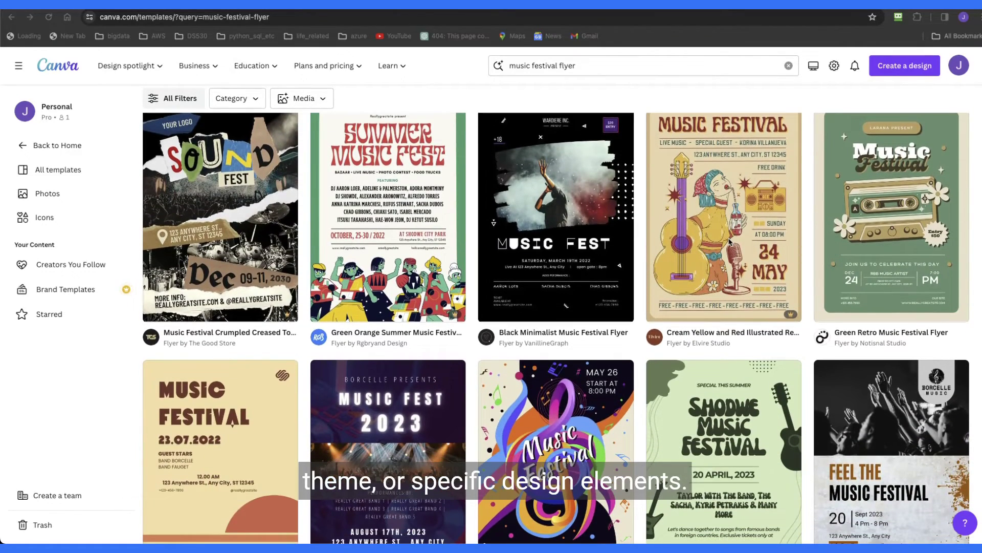
- Open the "Cream Yellow and Red Illustrated Retro Music Festival Flyer Portrait" template's details and set its paper type to Premium paper
left_click(733, 271)
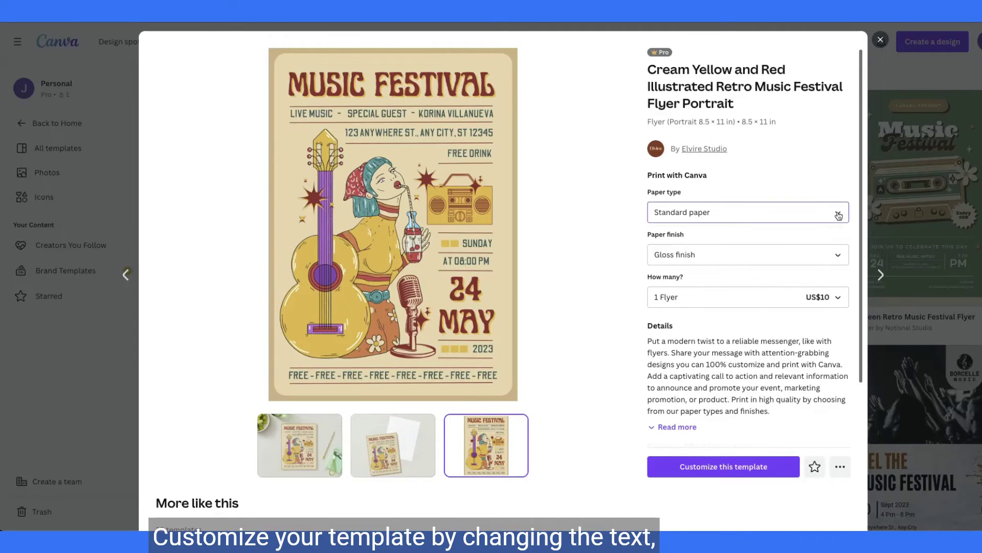
left_click(837, 217)
left_click(688, 291)
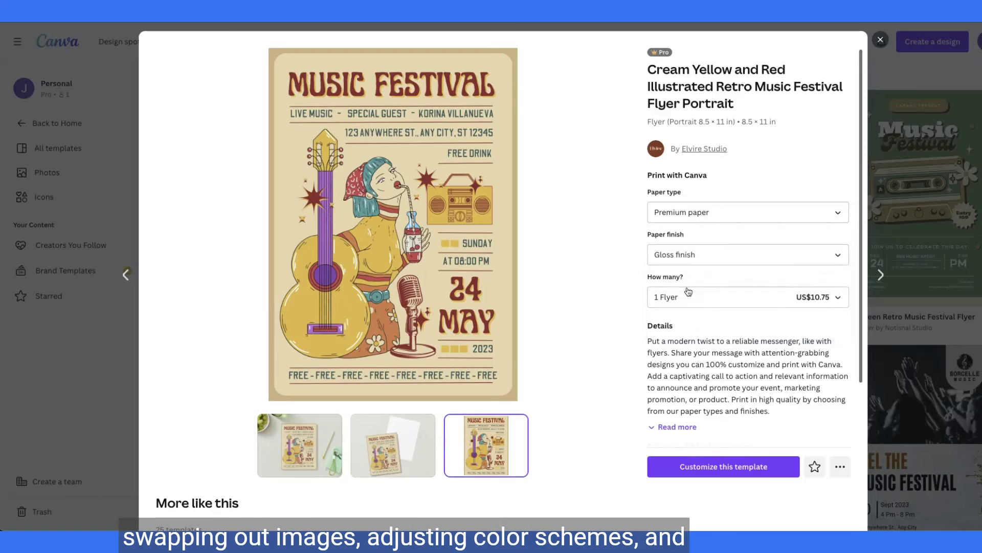
- Choose the number of flyers for printing and open the template for customization
left_click(830, 300)
left_click(671, 362)
left_click(699, 460)
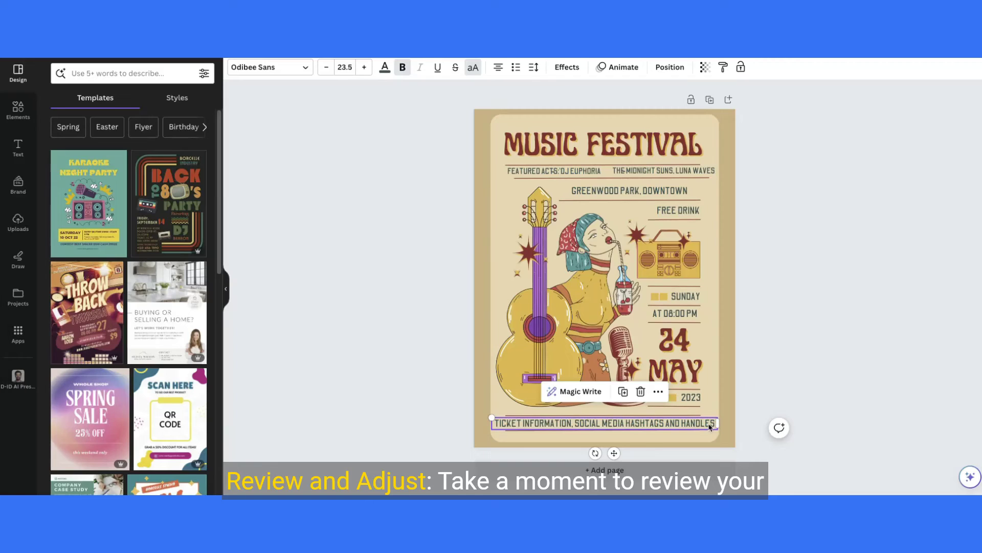
- Check the location, both featured-acts texts and the "FREE DRINK" text on the flyer by selecting each one
left_click(666, 193)
left_click(546, 175)
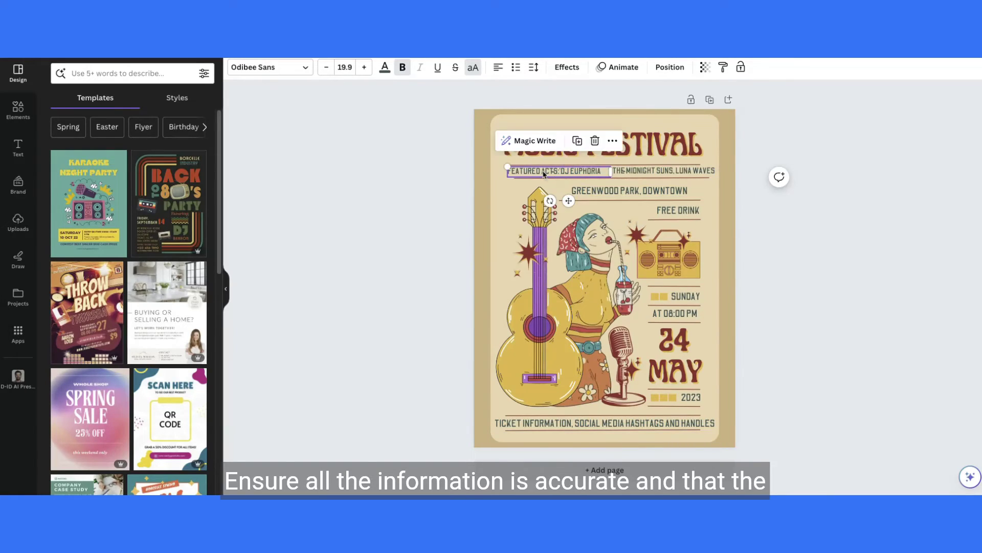
left_click(625, 176)
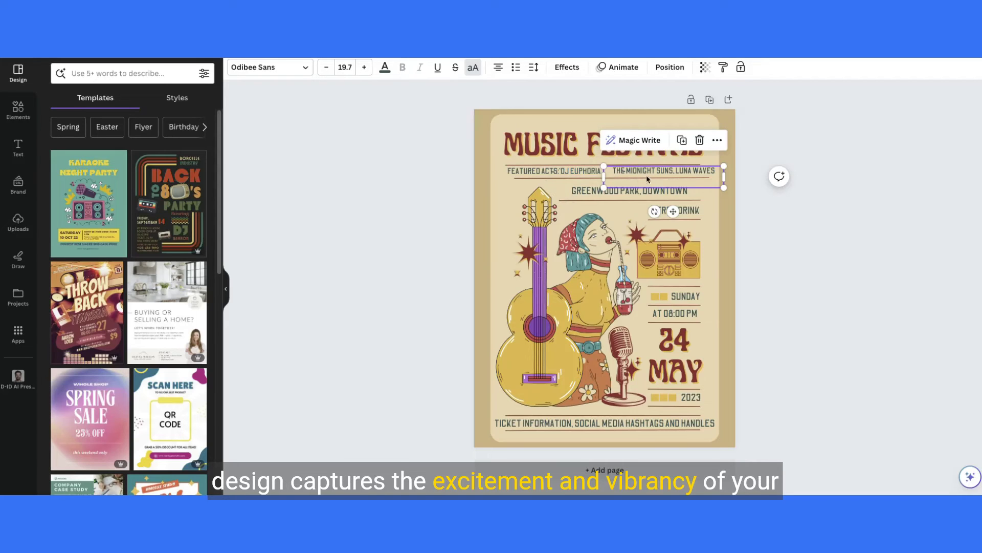
left_click(692, 214)
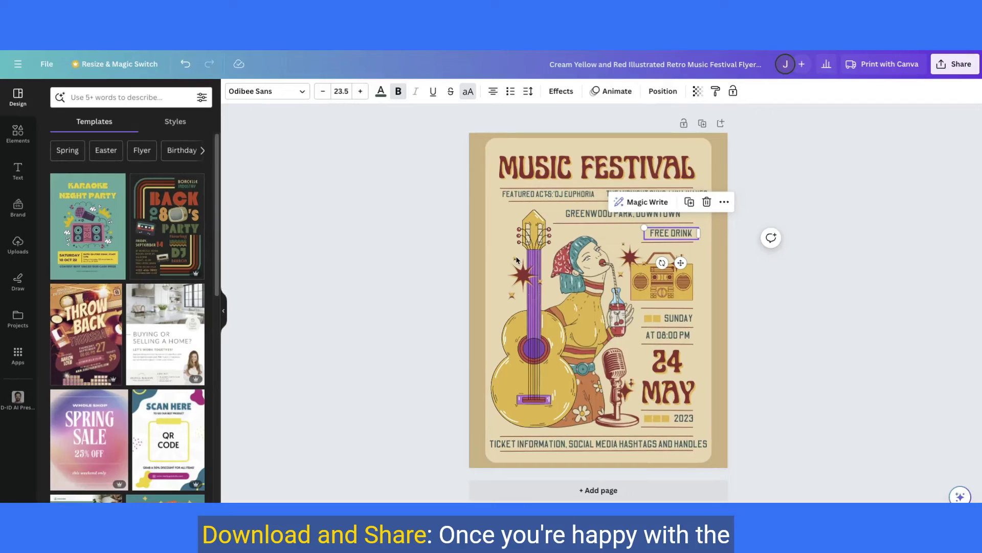
- Download the finished music festival flyer as a PNG at size 1
left_click(943, 65)
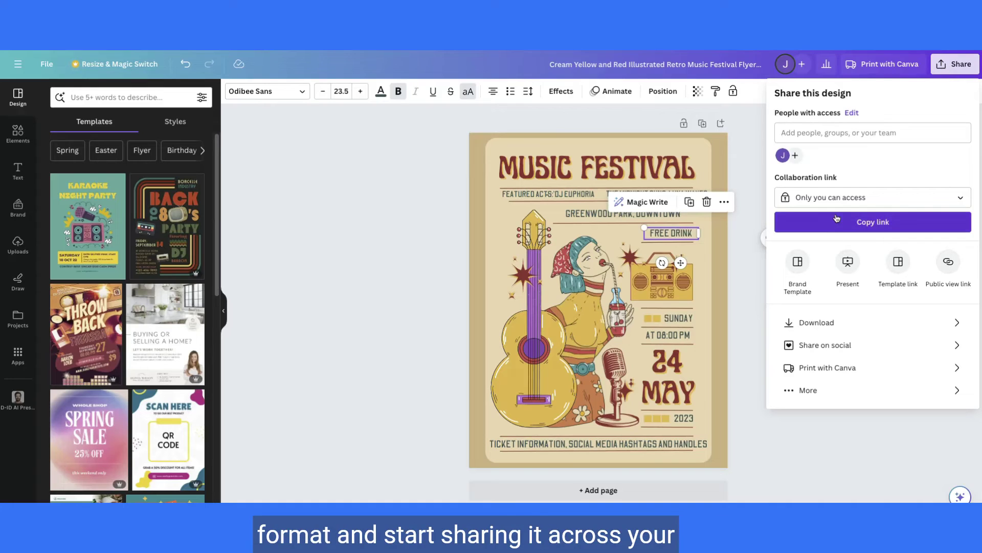
left_click(818, 328)
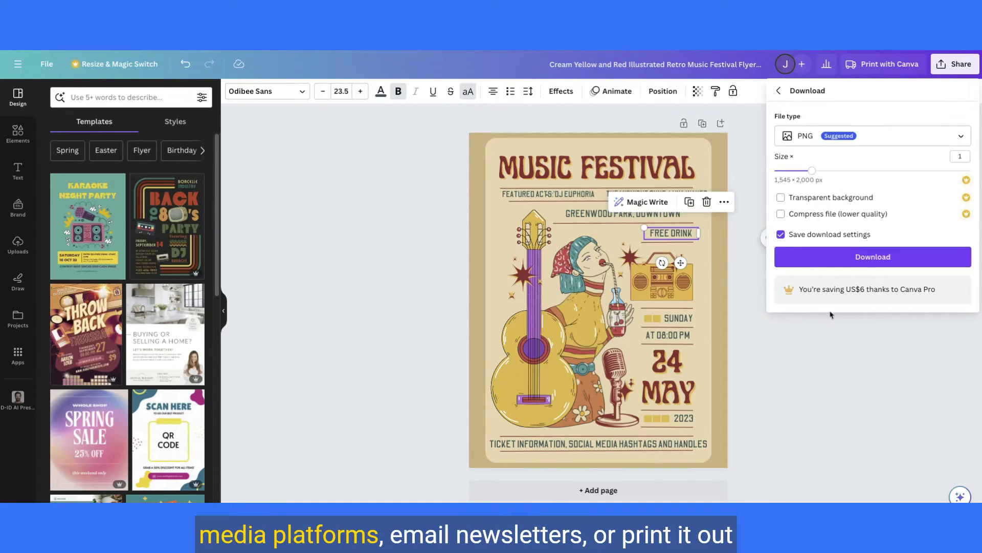
left_click(868, 257)
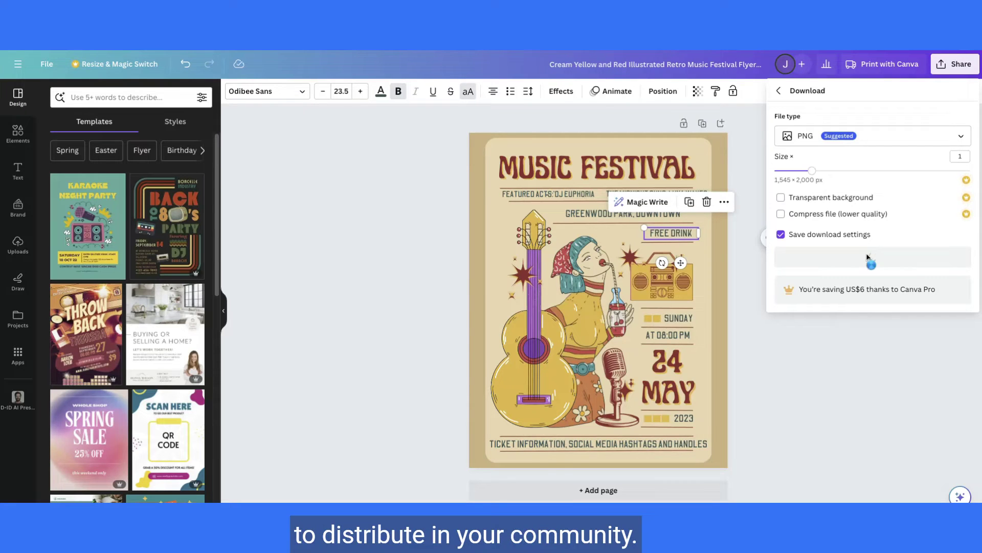